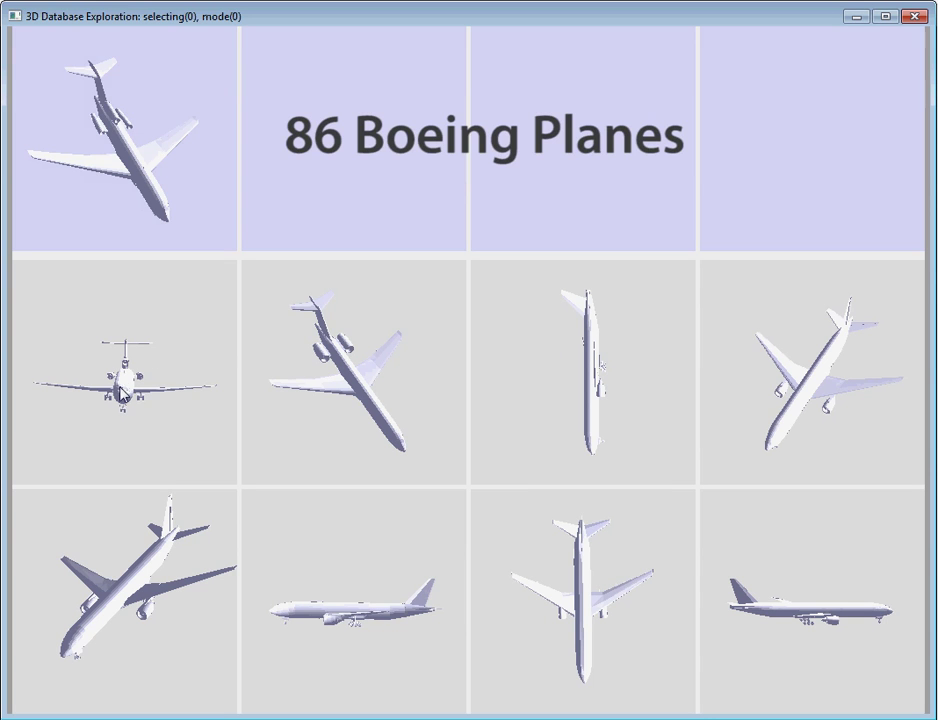
# - Rotate the first and third result planes toward the reference plane's viewpoint and align all planes' views with it
pyautogui.moveTo(119, 389); pyautogui.dragTo(62, 408)
pyautogui.moveTo(577, 414); pyautogui.dragTo(666, 387)
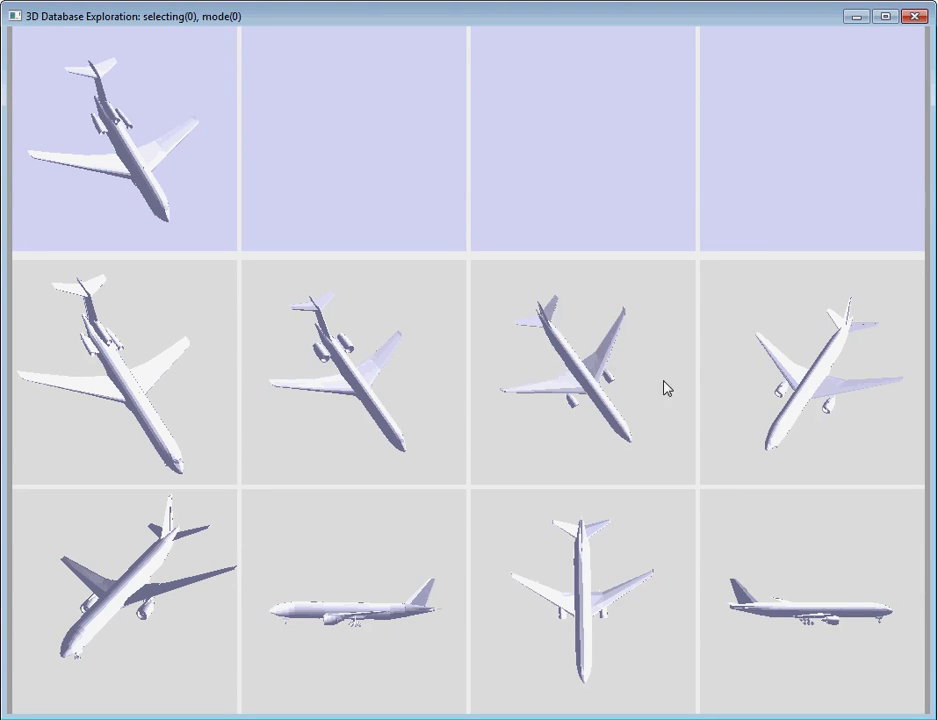
pyautogui.click(163, 77)
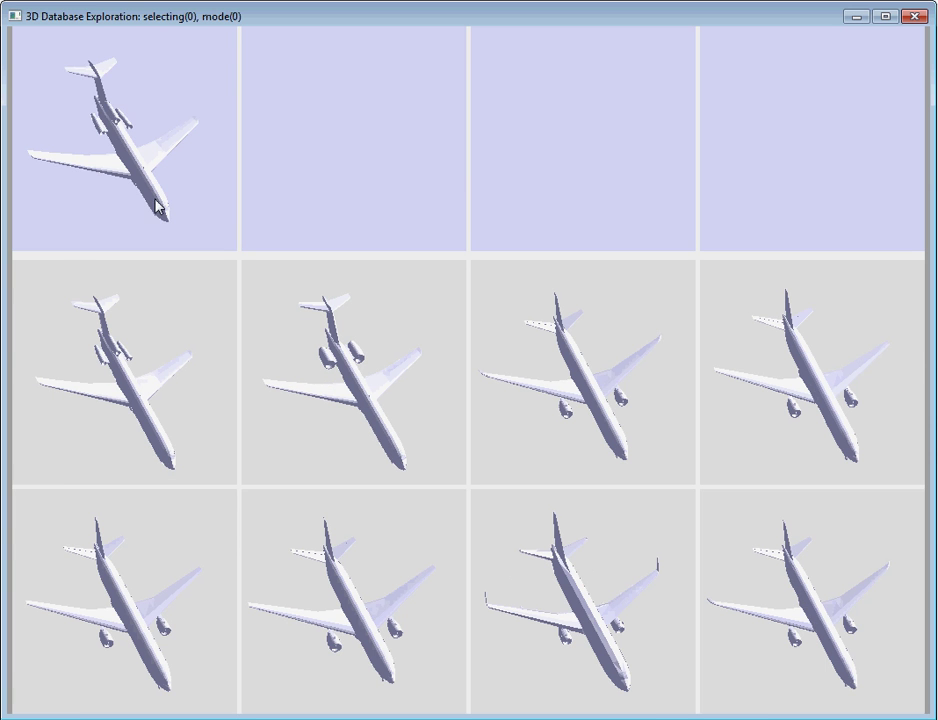
pyautogui.moveTo(155, 205); pyautogui.dragTo(95, 173)
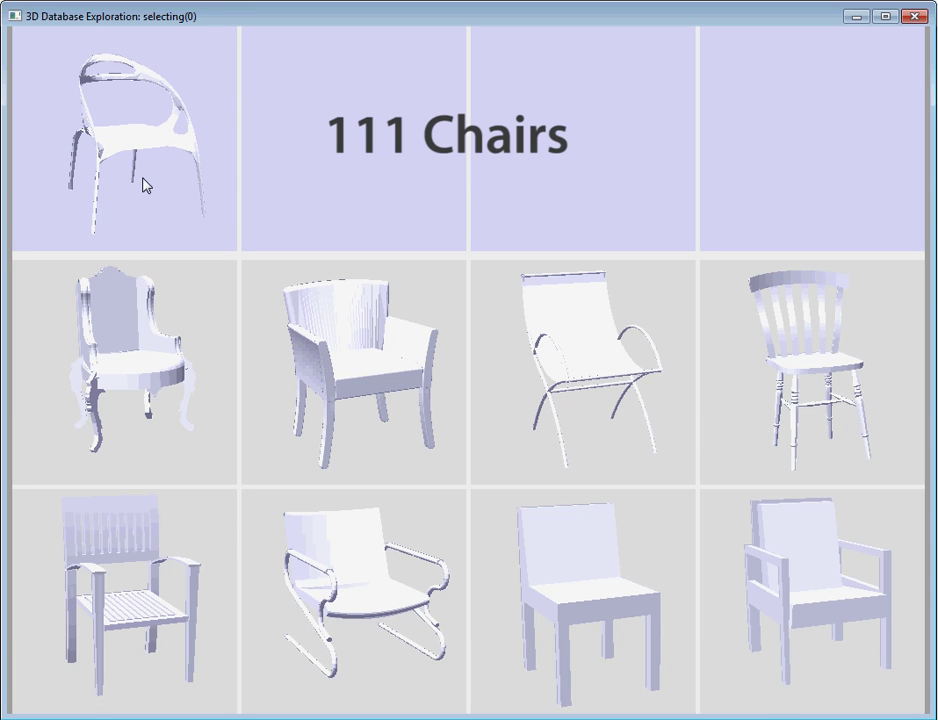
# - Orbit, pan and zoom the reference chair to view the chair collection from different angles
pyautogui.moveTo(147, 151)
pyautogui.mouseDown()
pyautogui.moveTo(119, 155)
pyautogui.moveTo(148, 149)
pyautogui.moveTo(166, 158)
pyautogui.moveTo(46, 178)
pyautogui.moveTo(145, 170)
pyautogui.mouseUp()
pyautogui.moveTo(139, 190); pyautogui.dragTo(153, 172, button='right')
pyautogui.moveTo(78, 168); pyautogui.dragTo(138, 172, button='middle')
pyautogui.moveTo(145, 178); pyautogui.dragTo(158, 161, button='right')
pyautogui.moveTo(160, 168)
pyautogui.mouseDown()
pyautogui.moveTo(151, 163)
pyautogui.moveTo(170, 186)
pyautogui.moveTo(134, 215)
pyautogui.moveTo(137, 158)
pyautogui.mouseUp()
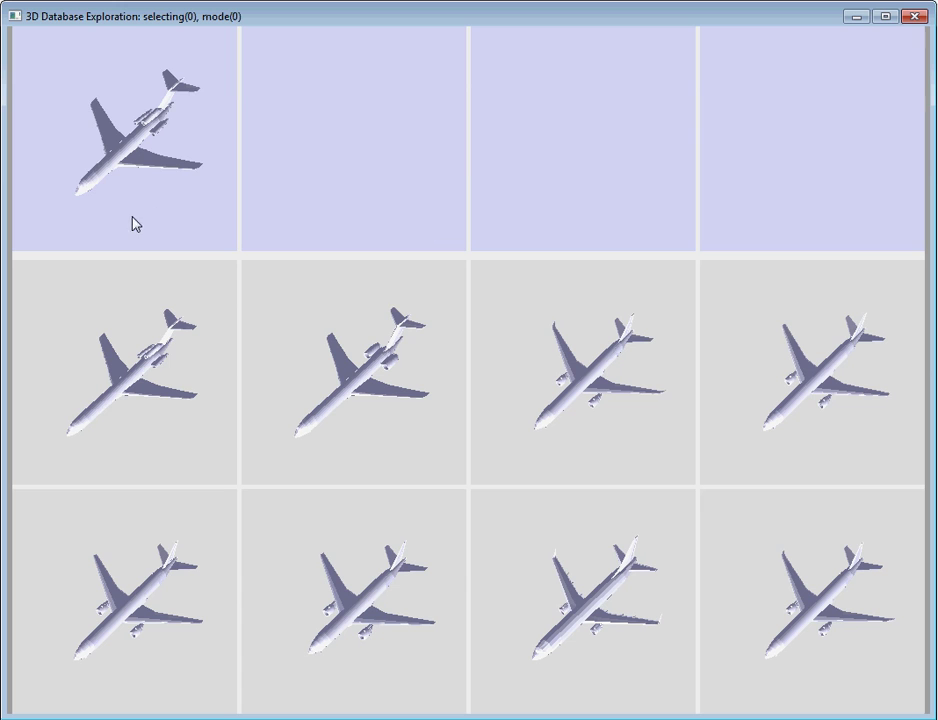
# - Mark the reference plane's tail fin and rear engine area as the region of interest and search for planes similar there
pyautogui.scroll(2, 134, 192)
pyautogui.moveTo(180, 174); pyautogui.dragTo(163, 172, button='middle')
pyautogui.scroll(3, 150, 171)
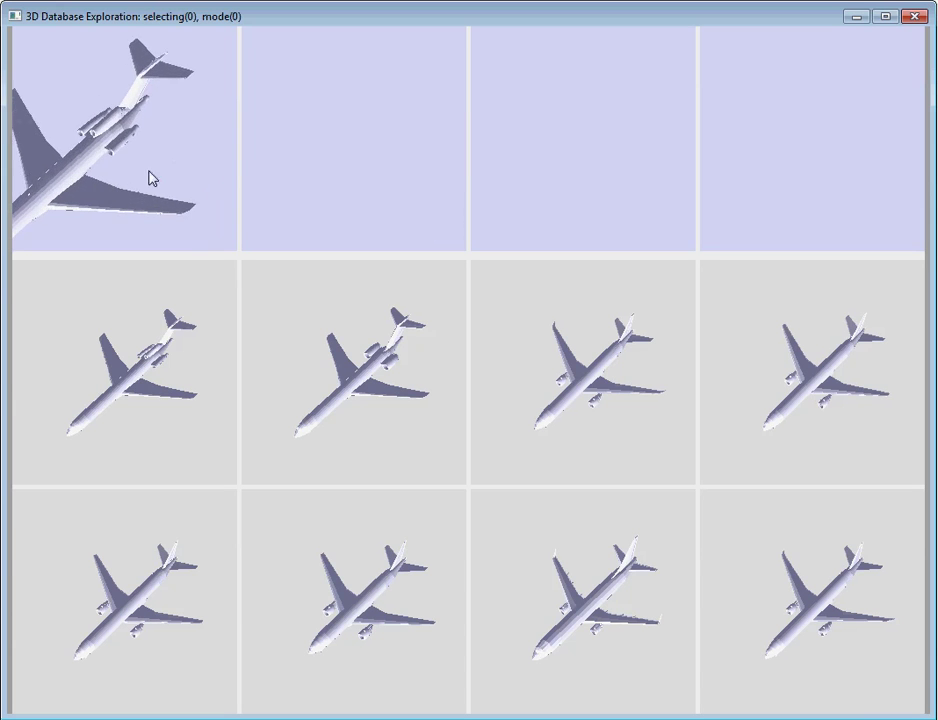
pyautogui.moveTo(142, 176); pyautogui.dragTo(12, 190)
pyautogui.moveTo(130, 193); pyautogui.dragTo(103, 195, button='middle')
pyautogui.press('s')
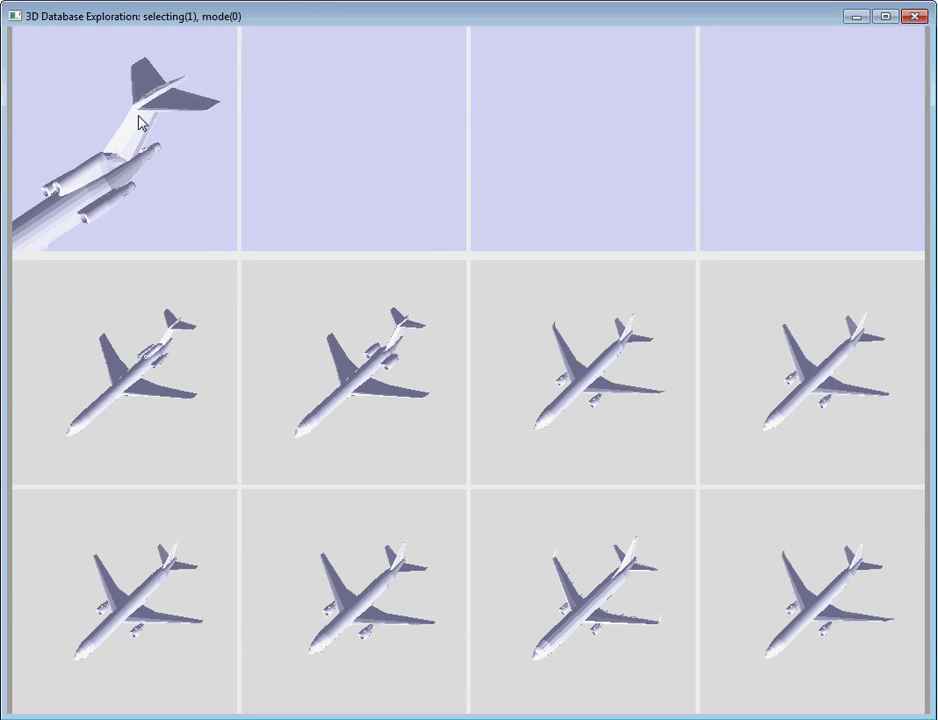
pyautogui.moveTo(113, 70)
pyautogui.mouseDown()
pyautogui.moveTo(170, 100)
pyautogui.moveTo(115, 178)
pyautogui.moveTo(96, 188)
pyautogui.mouseUp()
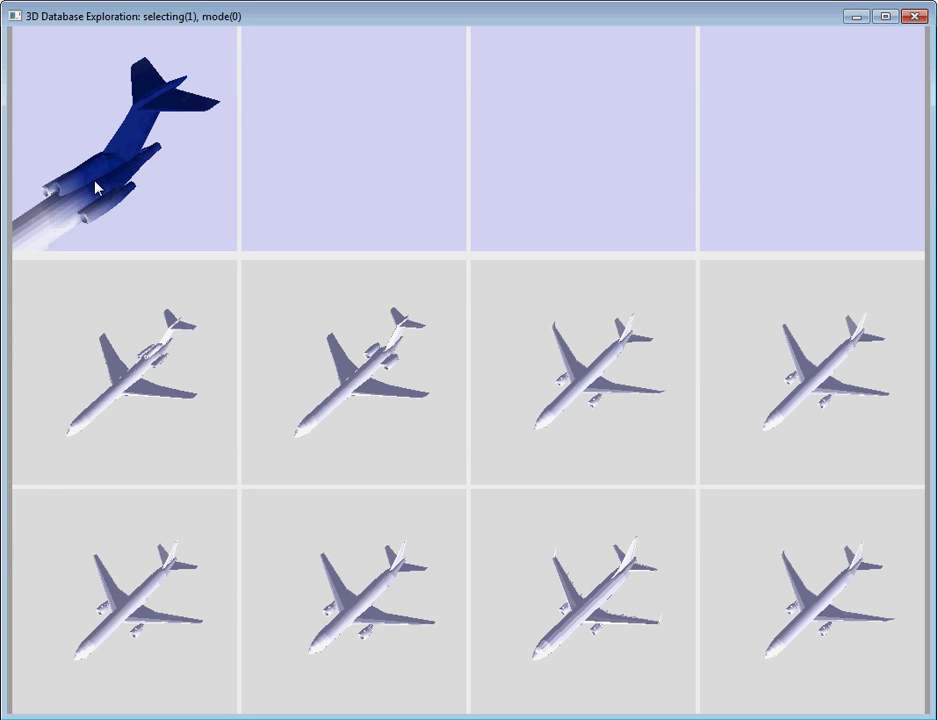
pyautogui.press('s')
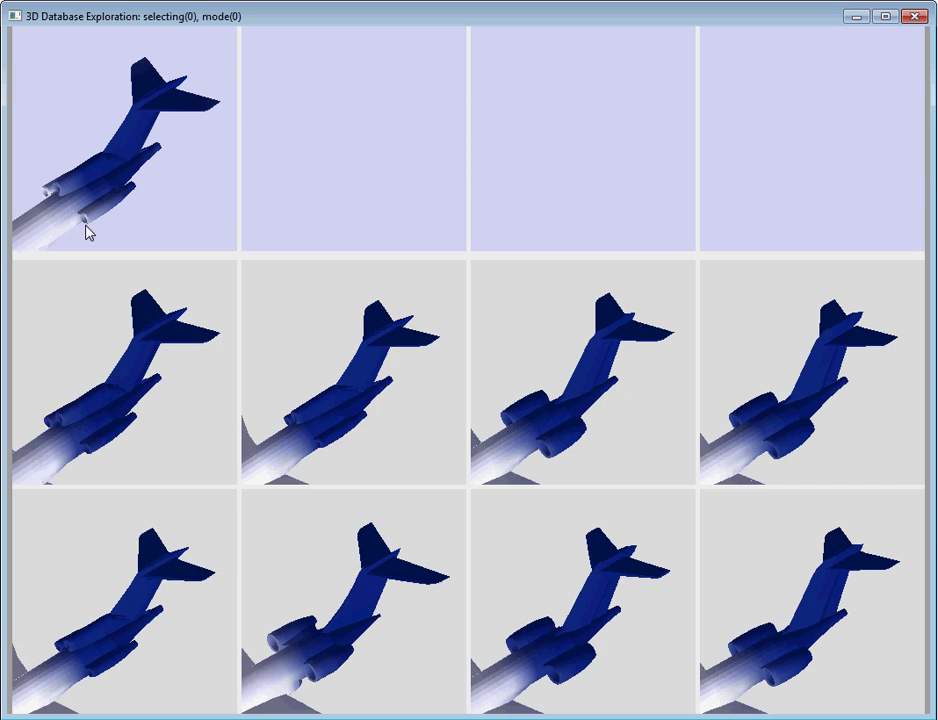
# - Turn the marked plane tail to a side view and show the second page of results
pyautogui.moveTo(88, 230); pyautogui.dragTo(168, 127)
pyautogui.scroll(-1, 168, 130)
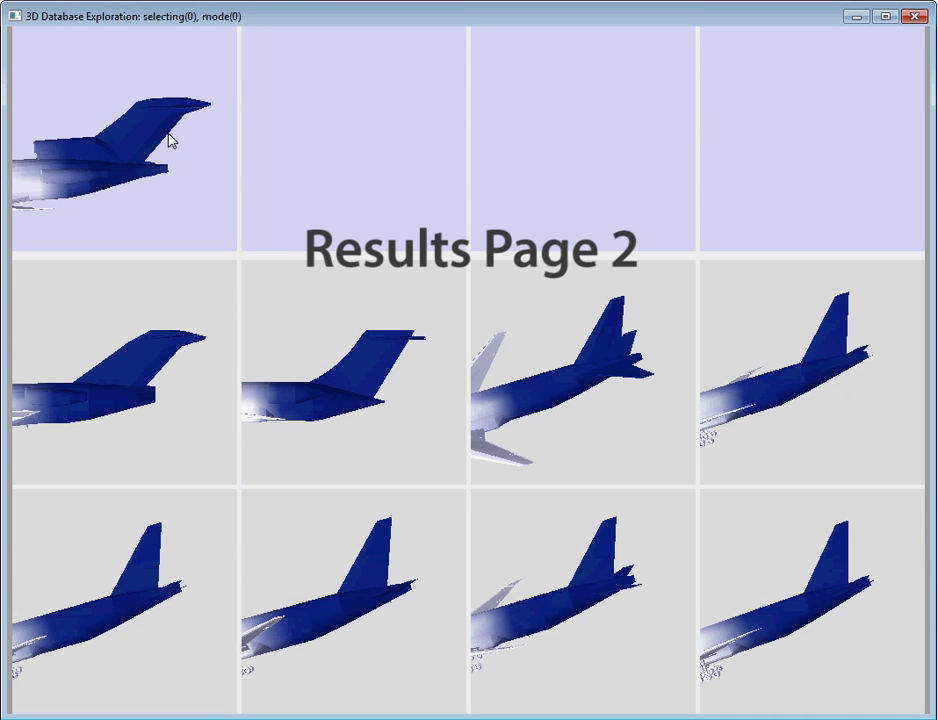
pyautogui.press('pagedown')
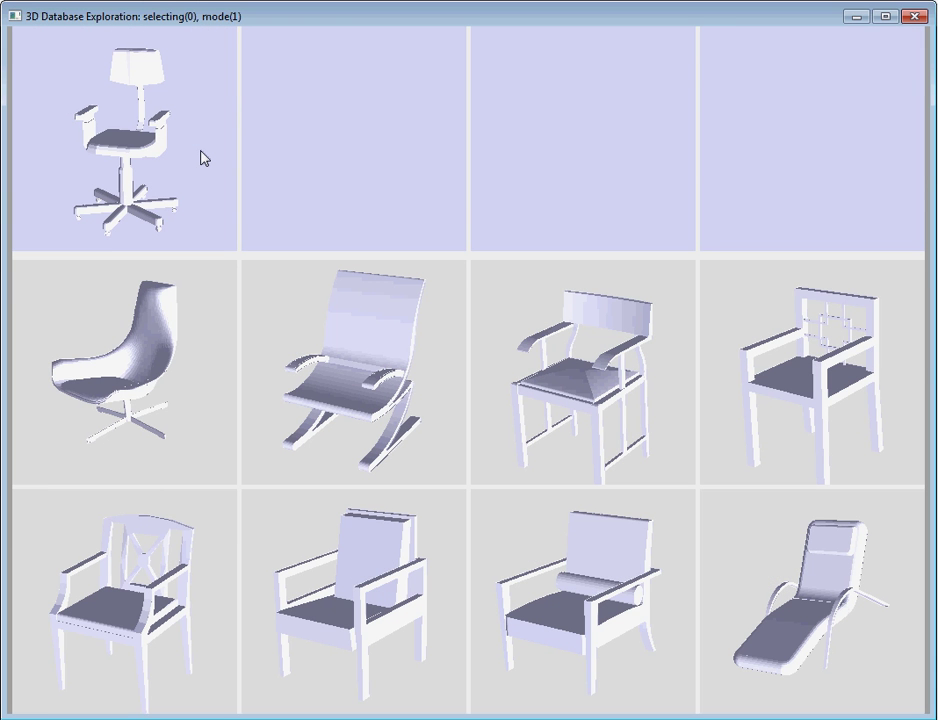
# - Mark the star-shaped base of the swivel office chair as the region of interest and search for chairs similar there
pyautogui.click(201, 151)
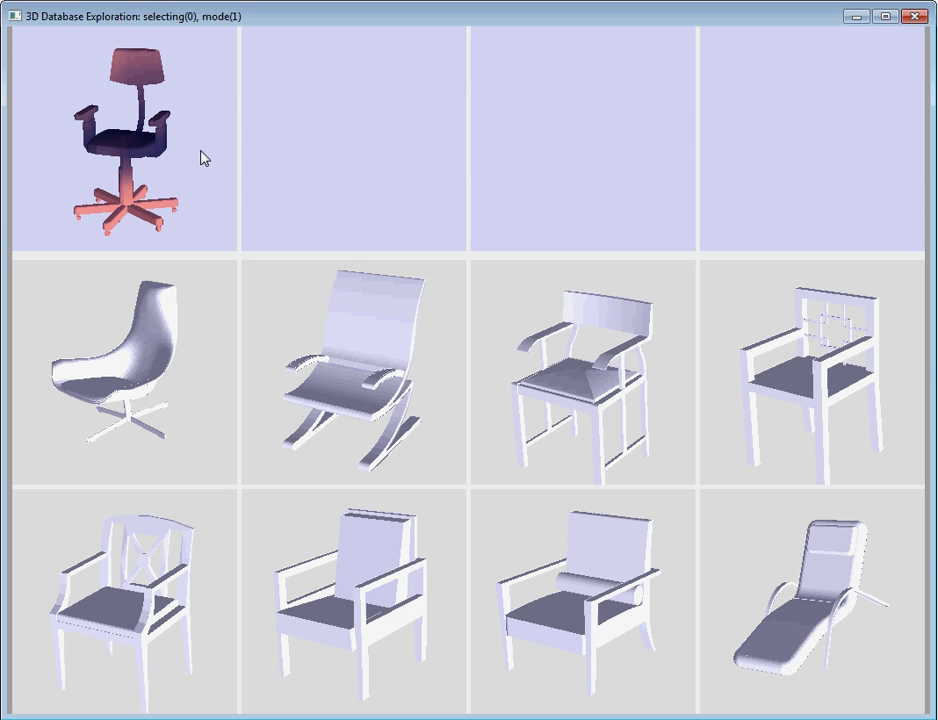
pyautogui.press('s')
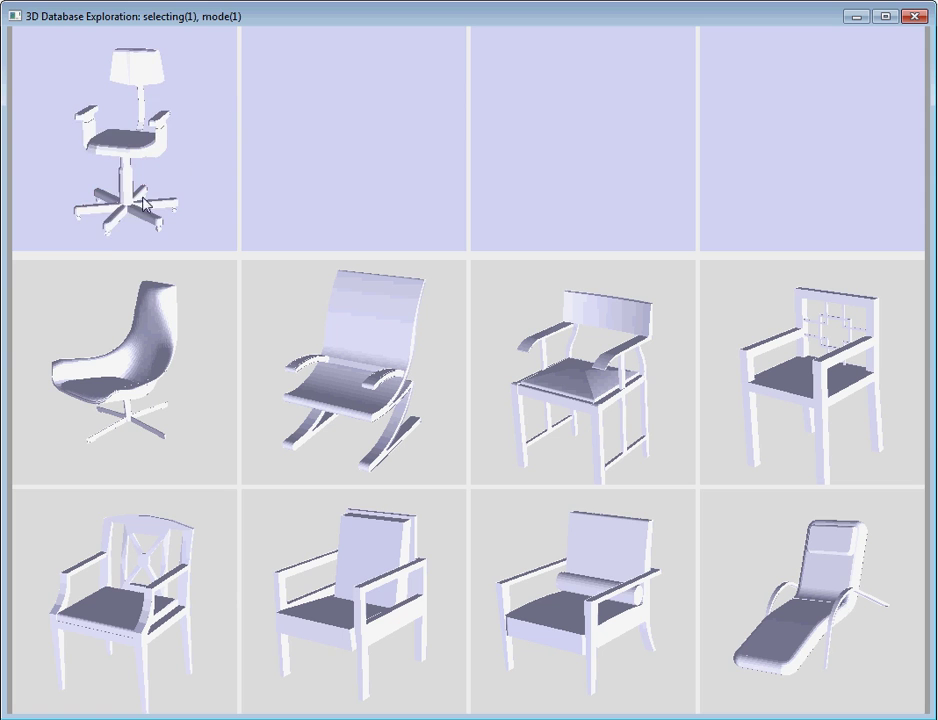
pyautogui.click(127, 204)
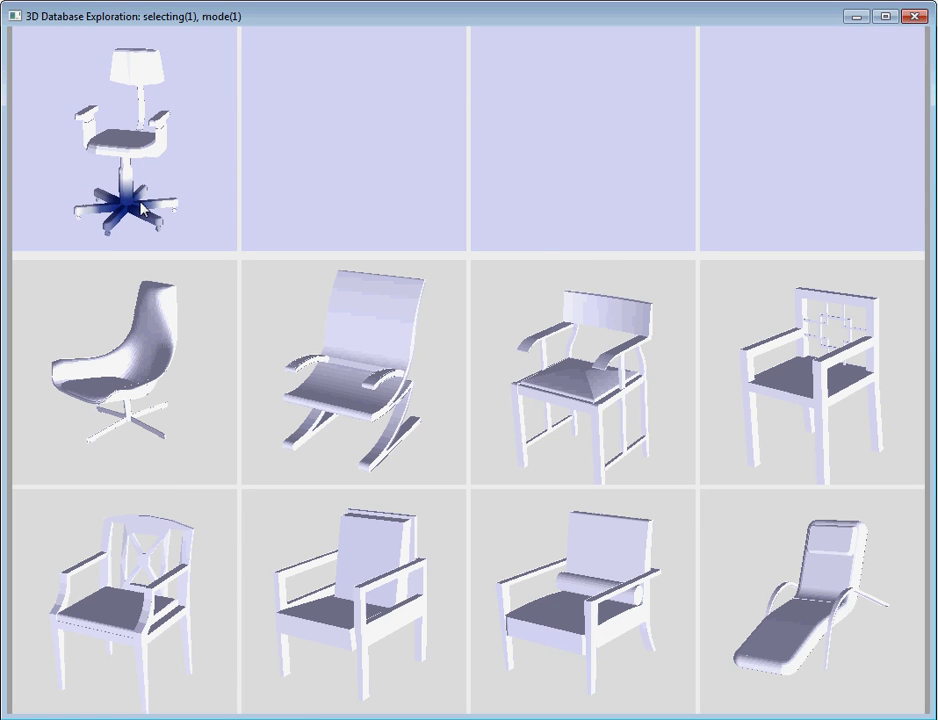
pyautogui.press('s')
pyautogui.press('m')
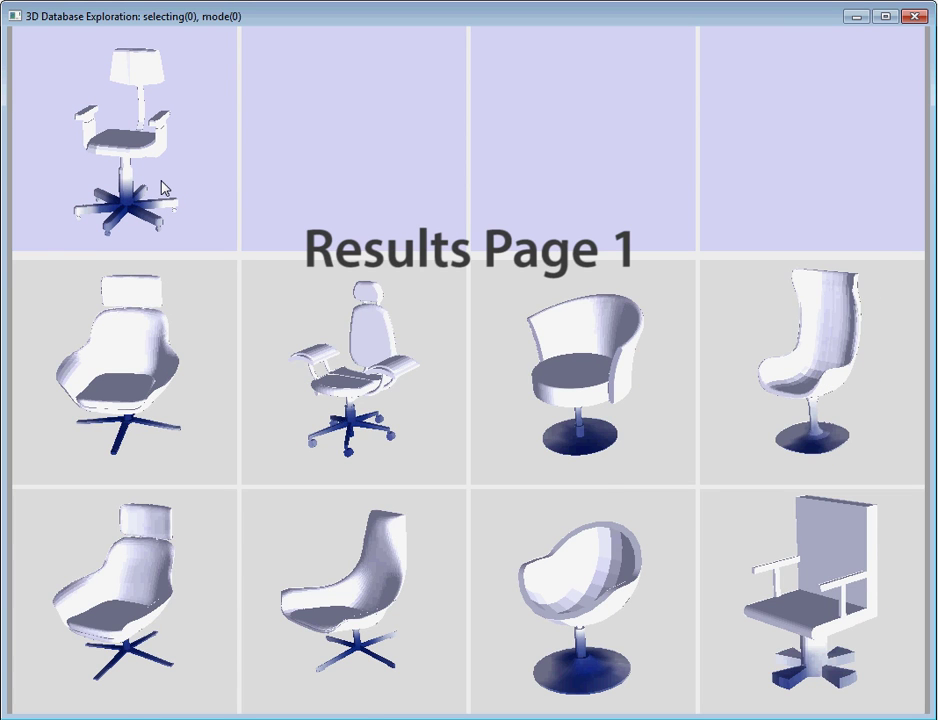
# - Page through the results of the swivel base search and return to the first page
pyautogui.press('pagedown')
pyautogui.press('Right')
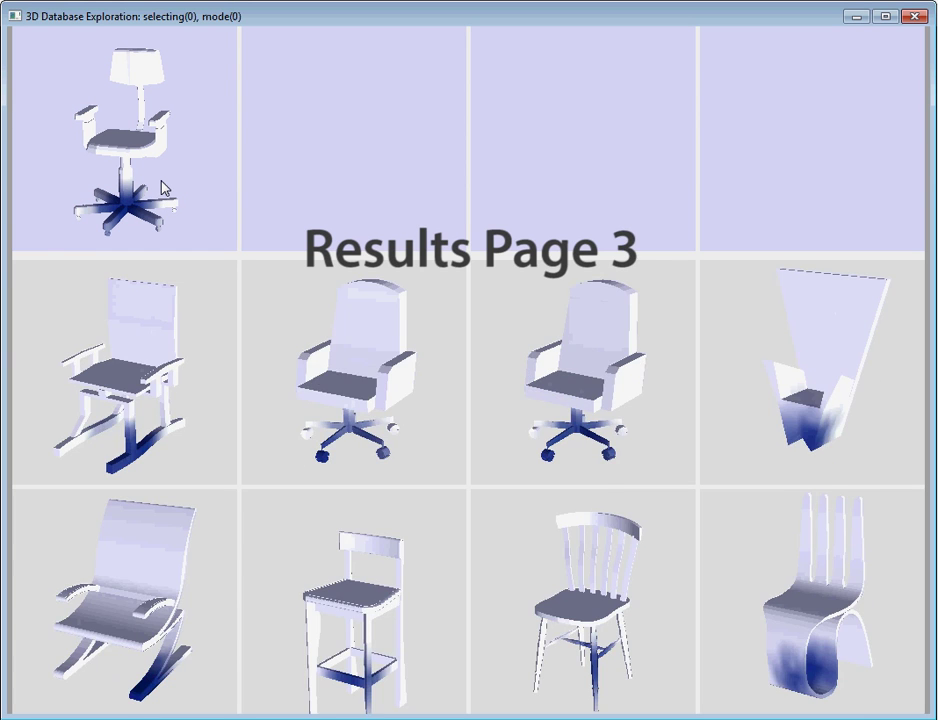
pyautogui.press('Right')
pyautogui.press('Right')
pyautogui.press('Right')
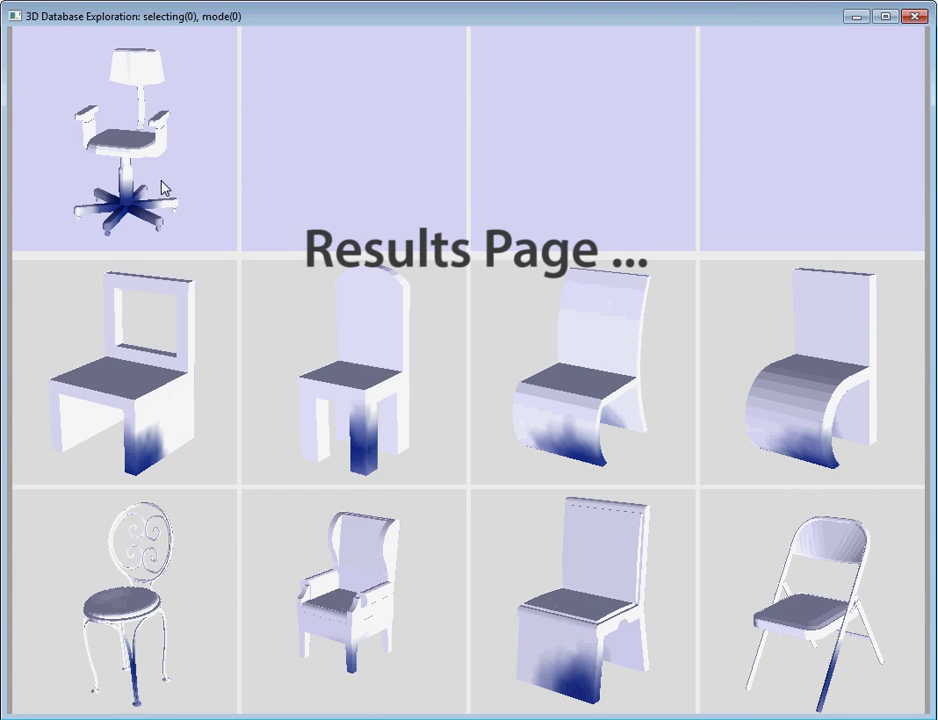
pyautogui.press('Right')
pyautogui.press('Right')
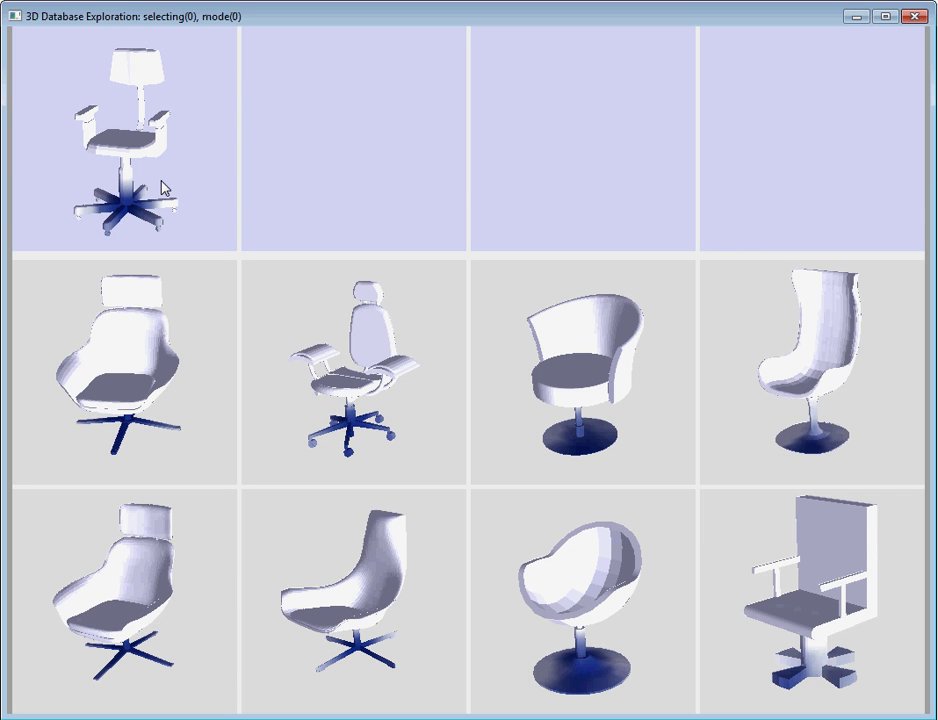
pyautogui.press('1')
# - Mark the rear and front leg ends of the slatted armchair as the region of interest
pyautogui.click(151, 185)
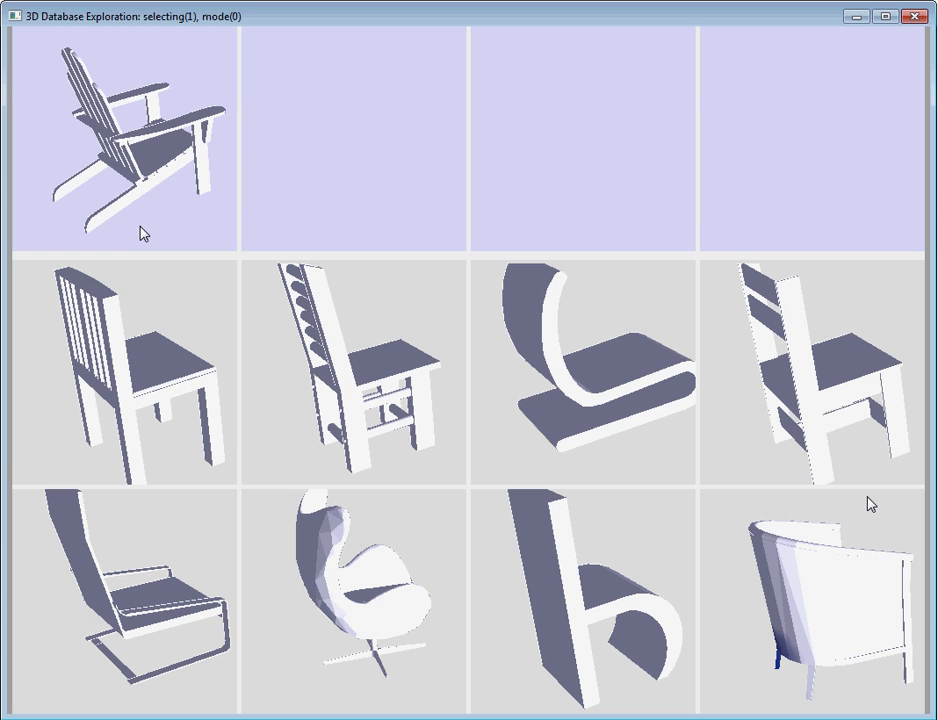
pyautogui.moveTo(84, 232)
pyautogui.mouseDown()
pyautogui.moveTo(108, 218)
pyautogui.moveTo(209, 201)
pyautogui.moveTo(205, 186)
pyautogui.moveTo(219, 174)
pyautogui.mouseUp()
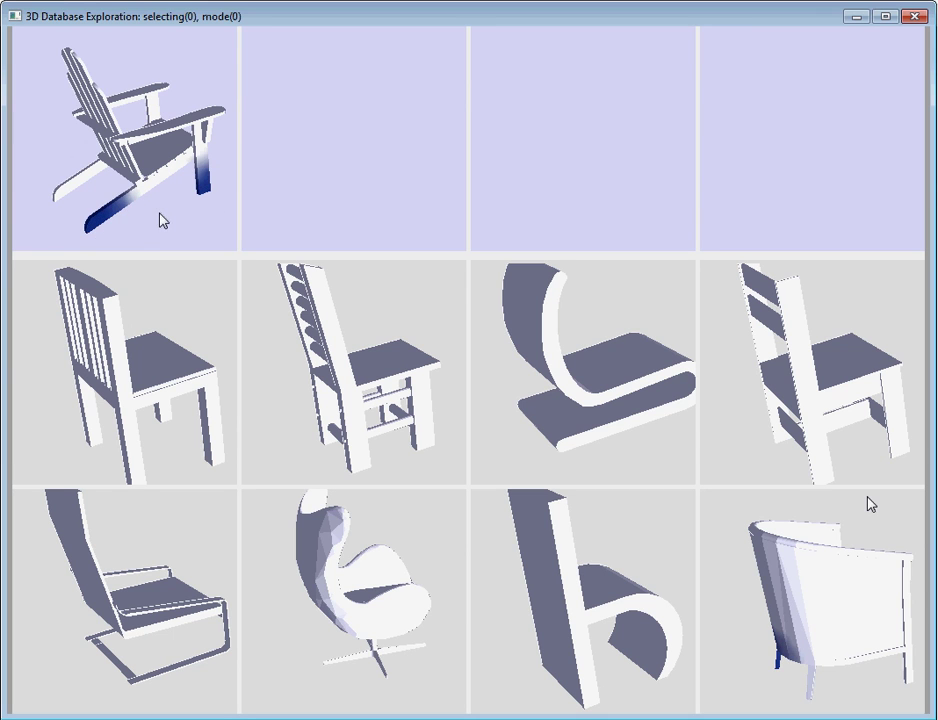
pyautogui.moveTo(178, 212); pyautogui.dragTo(153, 209)
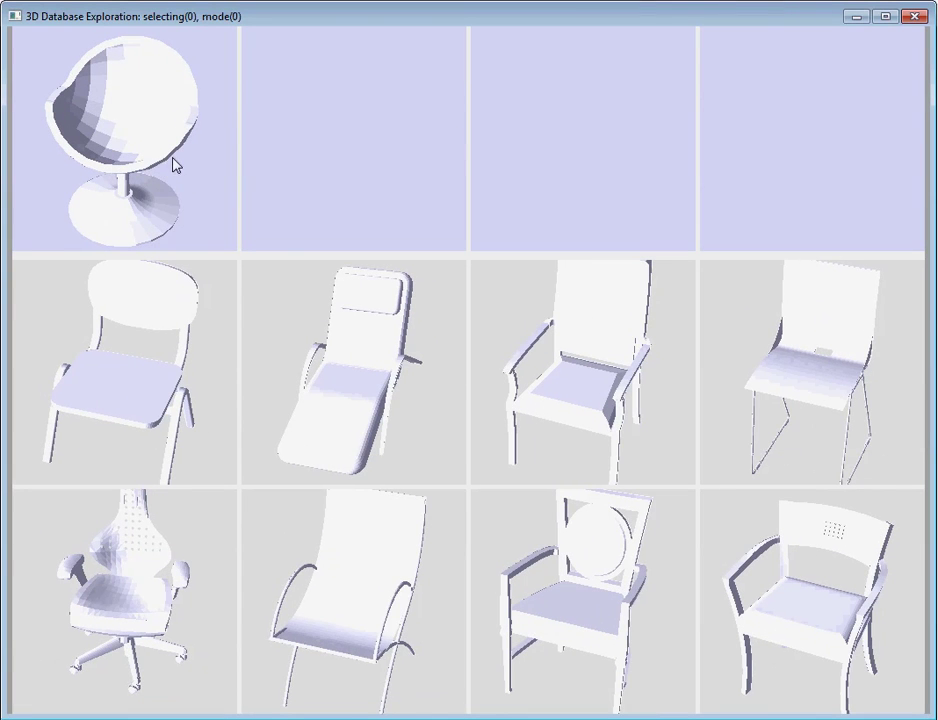
# - Mark the motorbike's rear end, including the area around its rear wheel, and search for bikes similar there
pyautogui.moveTo(140, 160)
pyautogui.mouseDown()
pyautogui.moveTo(121, 153)
pyautogui.moveTo(130, 130)
pyautogui.moveTo(125, 148)
pyautogui.moveTo(163, 109)
pyautogui.moveTo(105, 96)
pyautogui.moveTo(229, 136)
pyautogui.mouseUp()
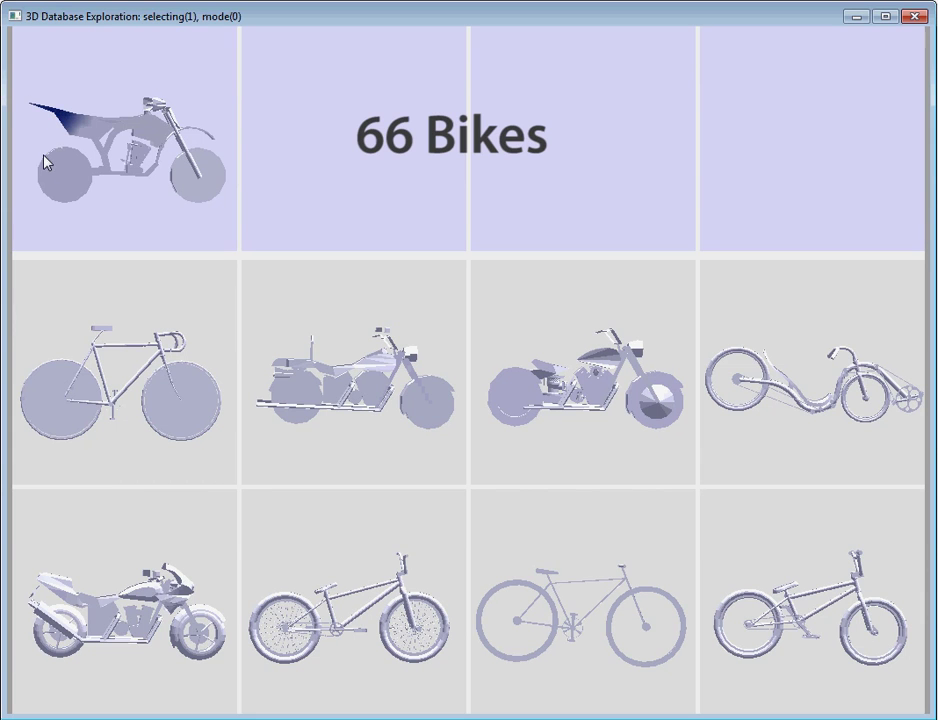
pyautogui.moveTo(42, 160); pyautogui.dragTo(43, 185)
pyautogui.press('s')
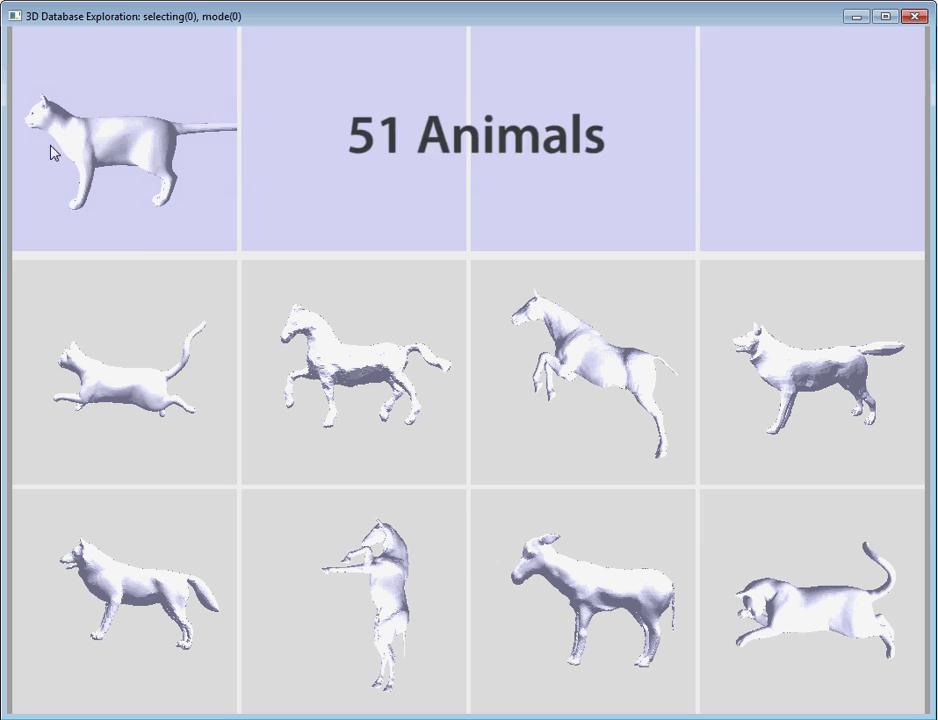
# - Mark the standing cat's lower hind leg as the region of interest and search for animals similar there
pyautogui.moveTo(41, 108); pyautogui.dragTo(162, 185)
pyautogui.press('s')
pyautogui.click(169, 198)
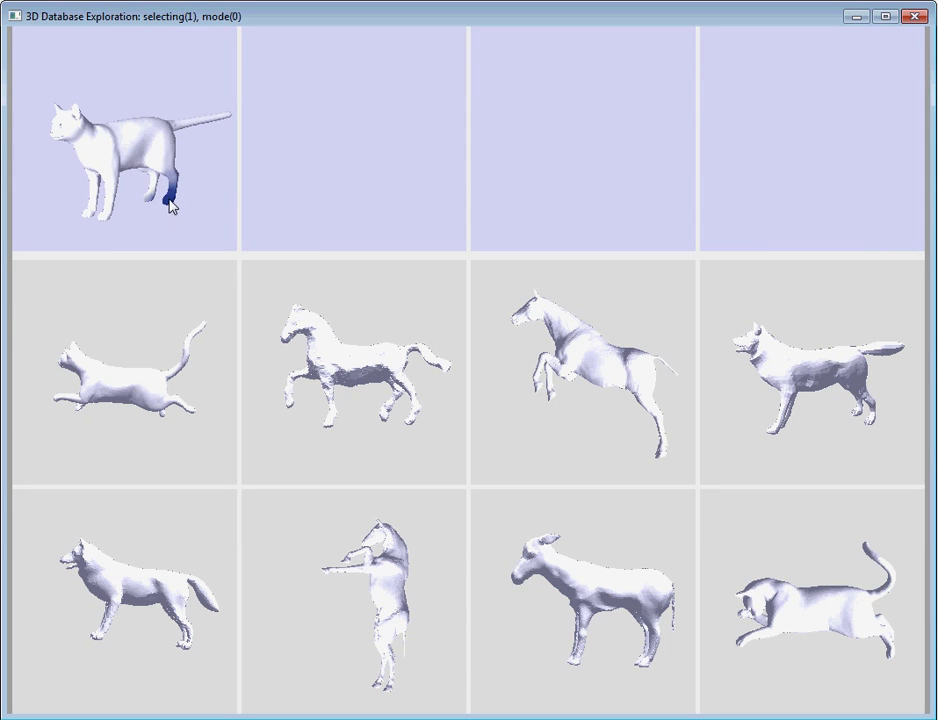
pyautogui.press('s')
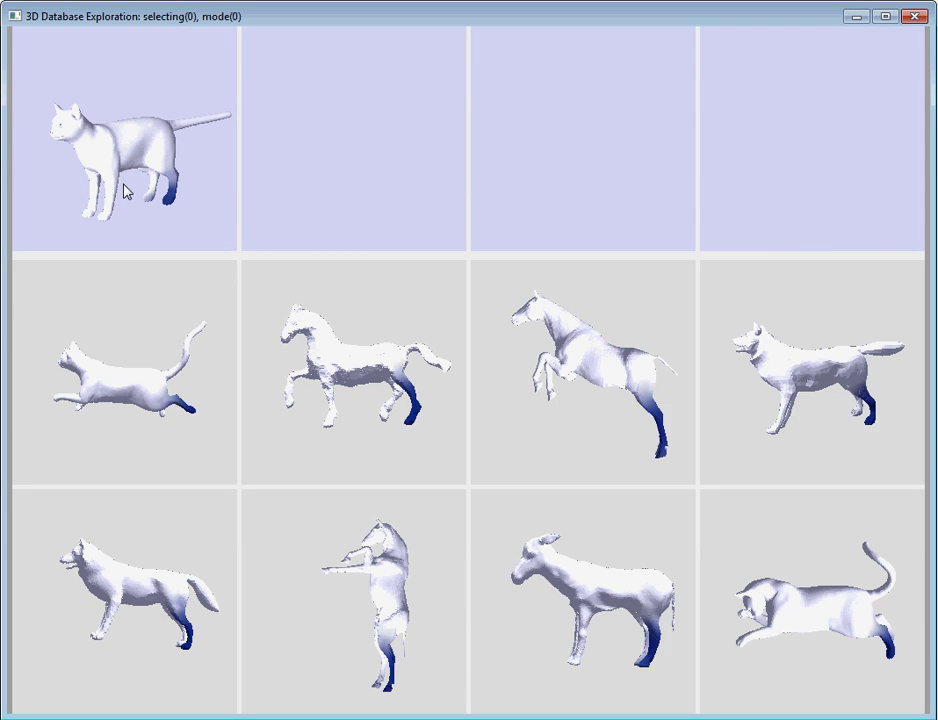
pyautogui.moveTo(65, 175)
pyautogui.mouseDown()
pyautogui.moveTo(98, 171)
pyautogui.moveTo(111, 155)
pyautogui.moveTo(69, 168)
pyautogui.mouseUp()
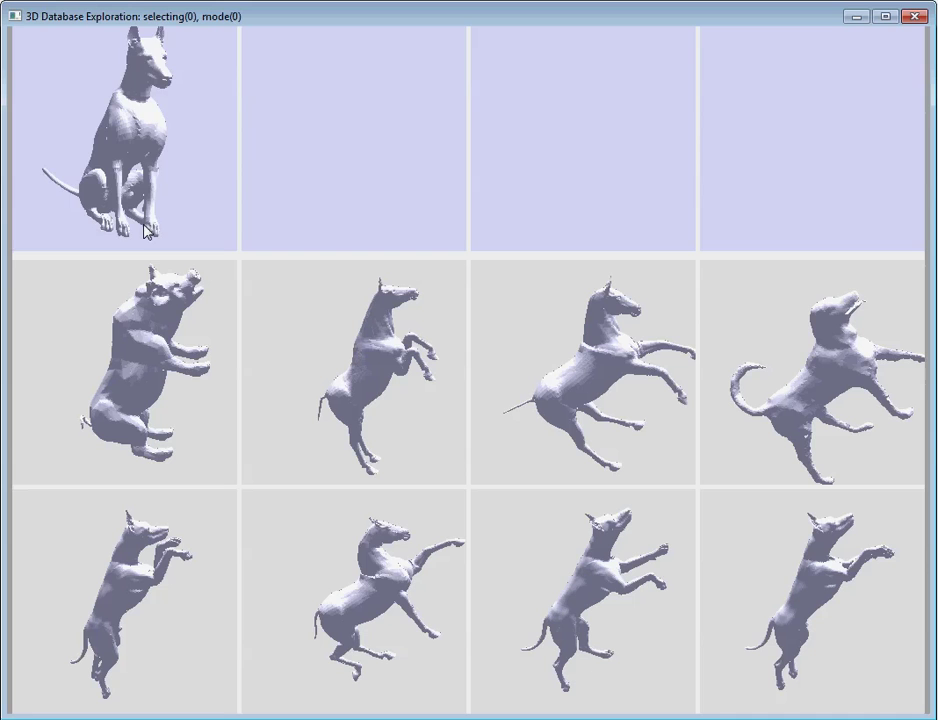
# - Mark the front and hind paws of the sitting dog and search for animals similar in those regions
pyautogui.scroll(3, 145, 187)
pyautogui.moveTo(145, 181)
pyautogui.mouseDown()
pyautogui.moveTo(124, 172)
pyautogui.moveTo(157, 185)
pyautogui.moveTo(141, 187)
pyautogui.mouseUp()
pyautogui.press('s')
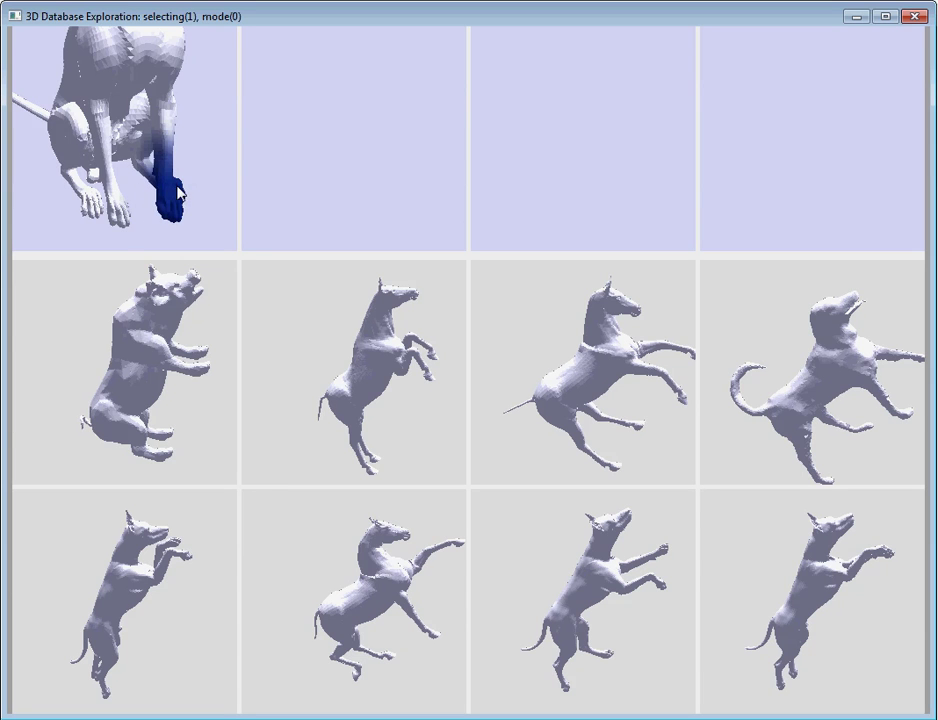
pyautogui.moveTo(145, 222)
pyautogui.mouseDown()
pyautogui.moveTo(98, 215)
pyautogui.moveTo(178, 151)
pyautogui.mouseUp()
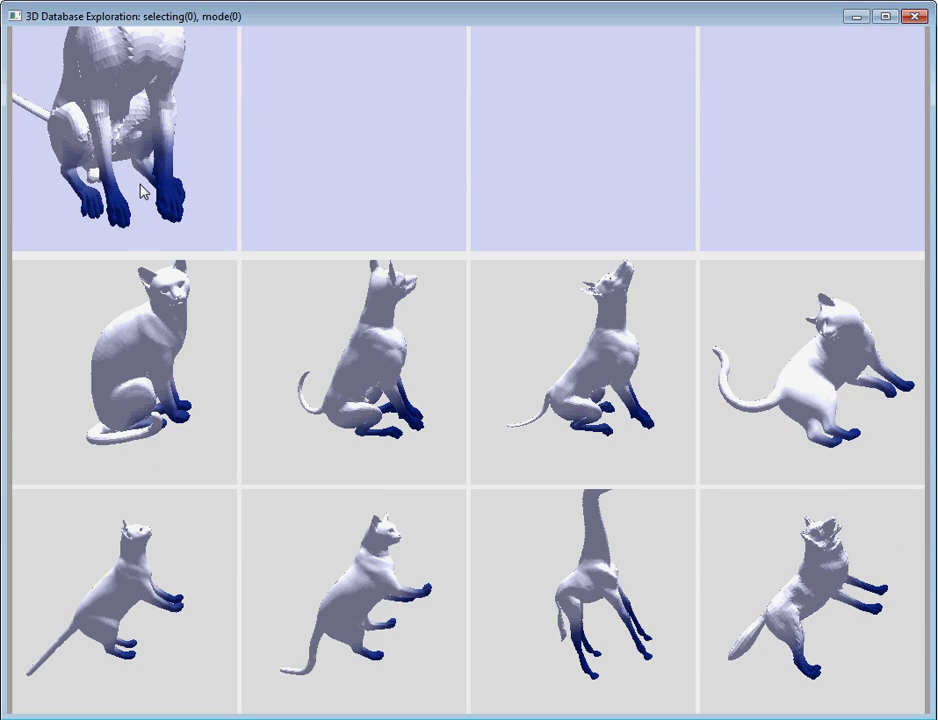
pyautogui.moveTo(141, 190)
pyautogui.mouseDown()
pyautogui.moveTo(69, 209)
pyautogui.moveTo(174, 203)
pyautogui.moveTo(187, 199)
pyautogui.moveTo(193, 172)
pyautogui.moveTo(142, 203)
pyautogui.mouseUp()
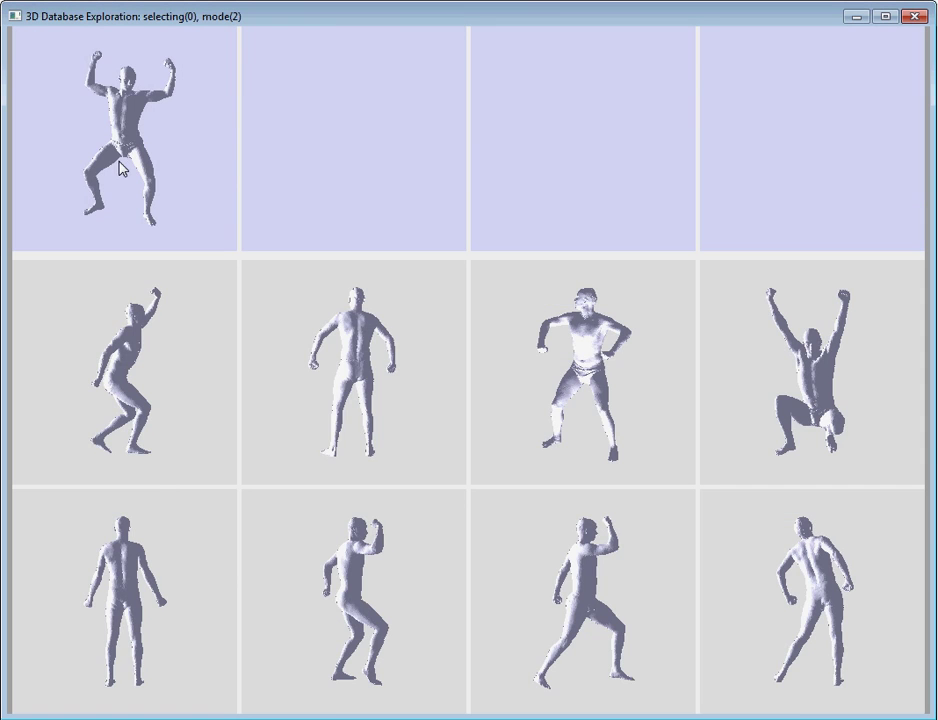
# - Mark the chest, shoulders and upper arms of the raised-arm human figure and search by that region
pyautogui.moveTo(119, 162); pyautogui.dragTo(146, 159)
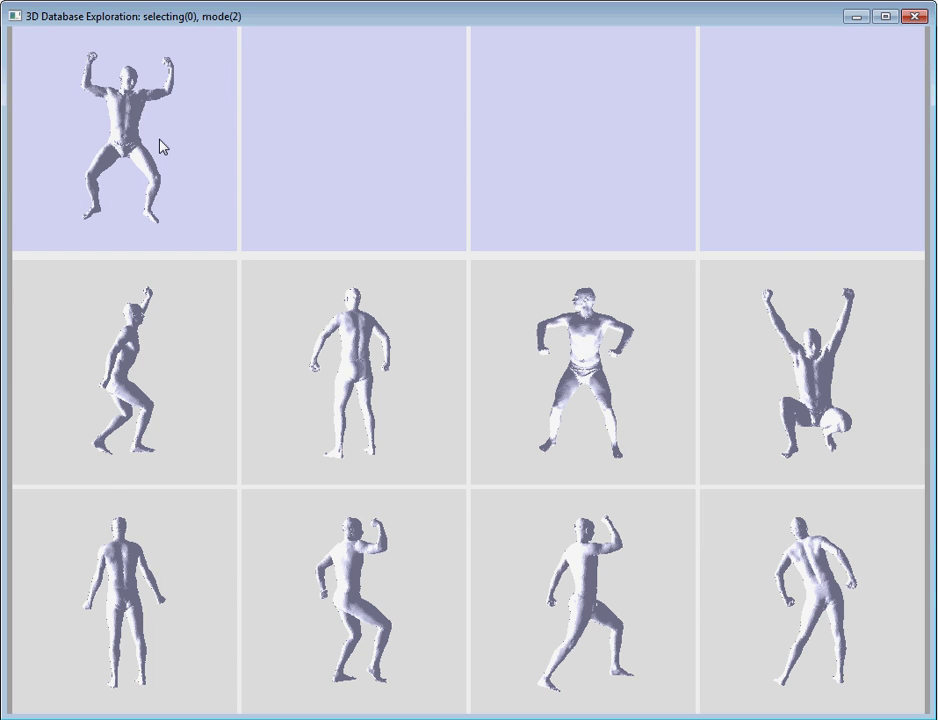
pyautogui.press('s')
pyautogui.moveTo(101, 93)
pyautogui.mouseDown()
pyautogui.moveTo(112, 104)
pyautogui.moveTo(95, 80)
pyautogui.moveTo(120, 70)
pyautogui.moveTo(110, 85)
pyautogui.moveTo(131, 108)
pyautogui.moveTo(125, 92)
pyautogui.mouseUp()
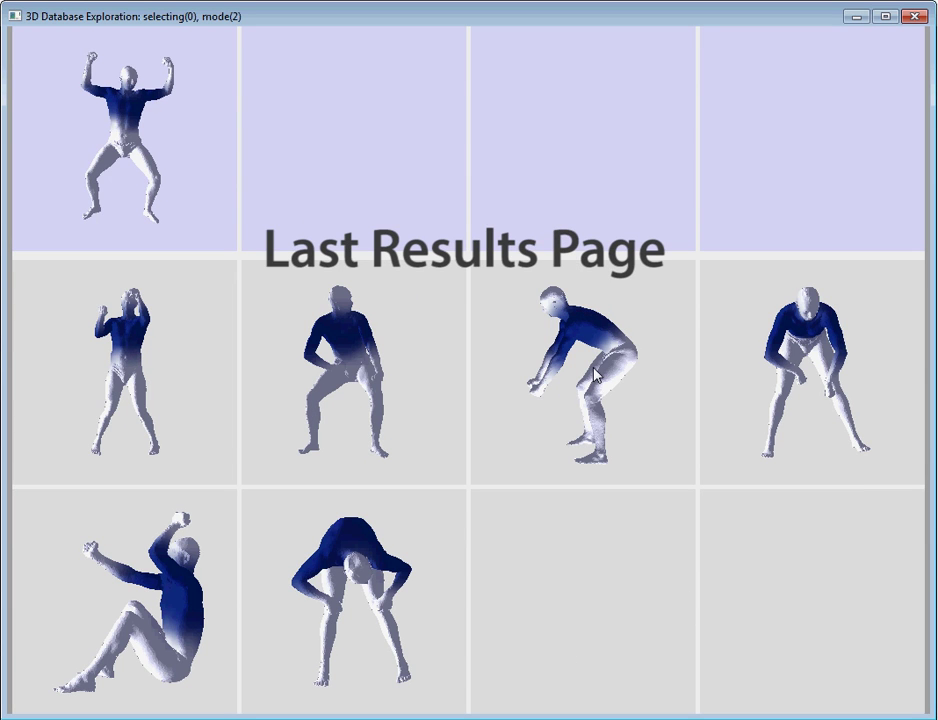
# - Make the bent-over figure the new query and mark its hips and thighs as the search region
pyautogui.click(595, 375)
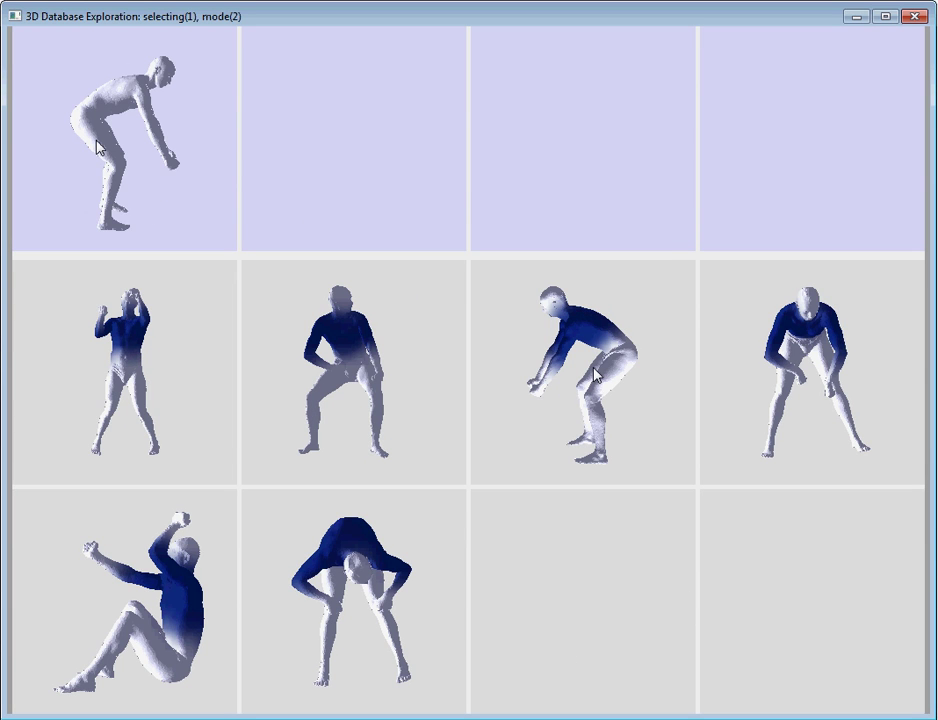
pyautogui.moveTo(97, 147)
pyautogui.mouseDown()
pyautogui.moveTo(82, 112)
pyautogui.moveTo(86, 123)
pyautogui.mouseUp()
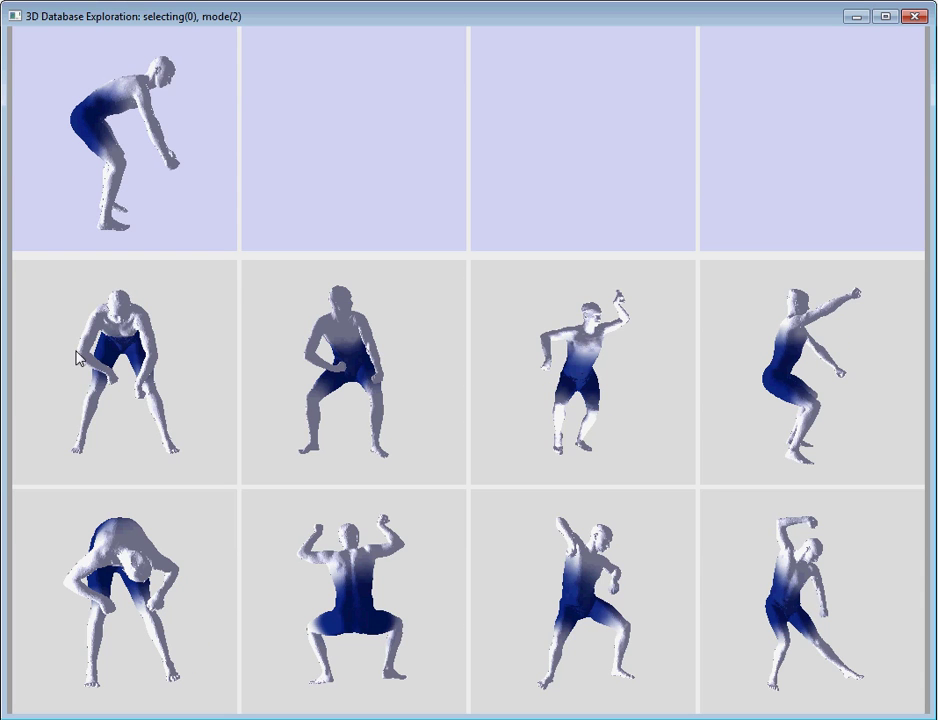
# - Rotate the result figures to a side view to compare their hip poses with the bent-over query figure
pyautogui.moveTo(76, 351); pyautogui.dragTo(795, 415)
pyautogui.moveTo(104, 610); pyautogui.dragTo(646, 603)
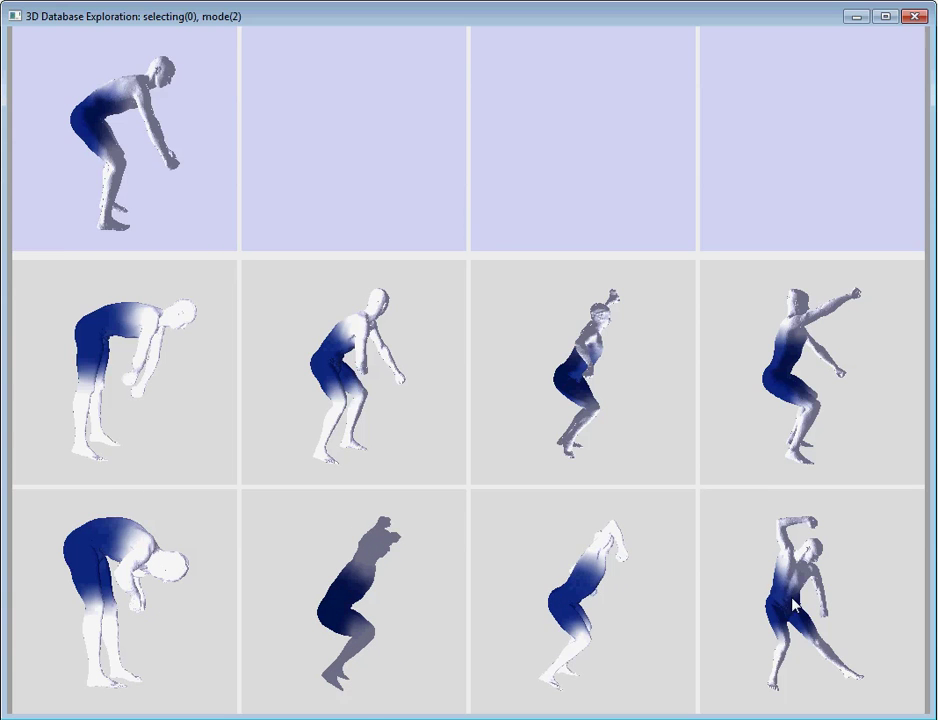
pyautogui.moveTo(785, 593); pyautogui.dragTo(826, 602)
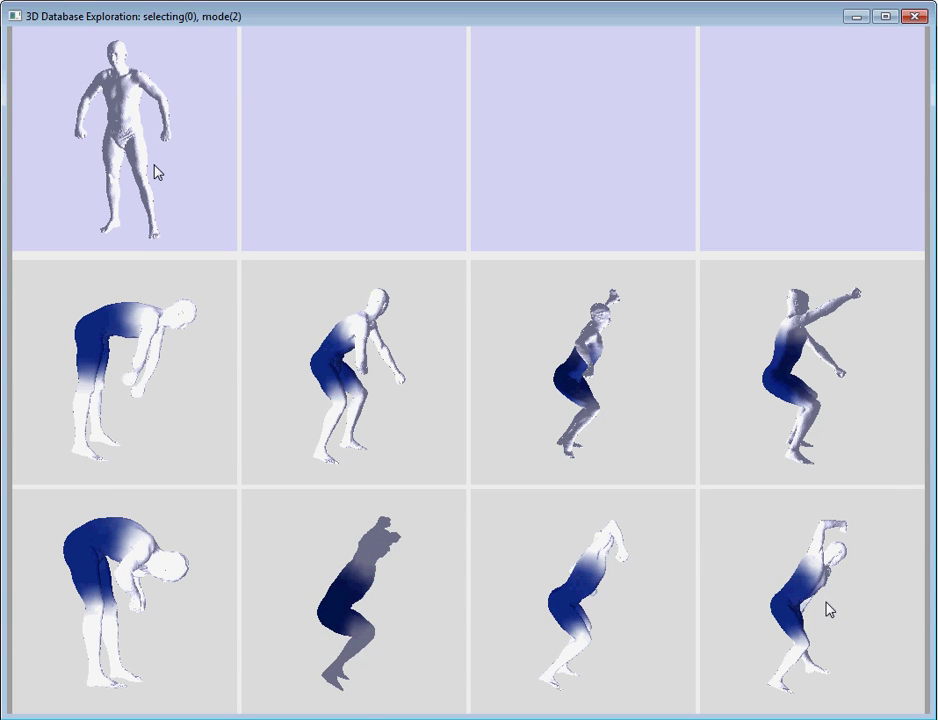
# - Mark the hips and thighs of the standing human figure and search for figures similar there
pyautogui.press('s')
pyautogui.moveTo(110, 127)
pyautogui.mouseDown()
pyautogui.moveTo(108, 149)
pyautogui.moveTo(134, 152)
pyautogui.moveTo(108, 100)
pyautogui.mouseUp()
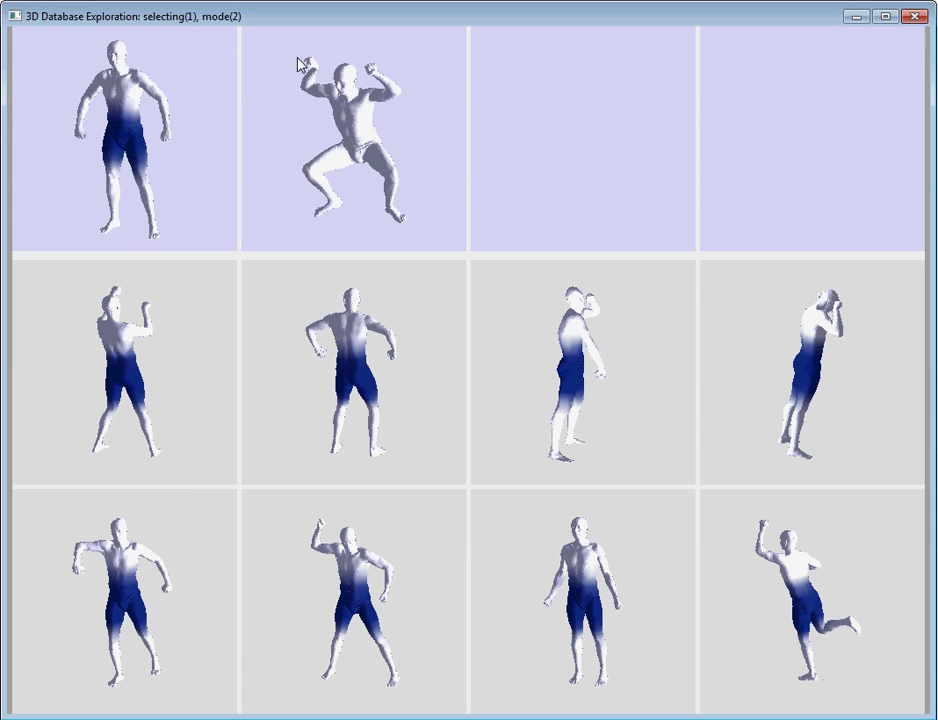
# - Mark the hips, hands and head of the second, squatting query figure and search with both query figures
pyautogui.press('s')
pyautogui.moveTo(336, 187); pyautogui.dragTo(354, 133)
pyautogui.press('s')
pyautogui.moveTo(315, 54); pyautogui.dragTo(320, 60)
pyautogui.moveTo(348, 66)
pyautogui.mouseDown()
pyautogui.moveTo(357, 76)
pyautogui.moveTo(428, 68)
pyautogui.moveTo(435, 90)
pyautogui.mouseUp()
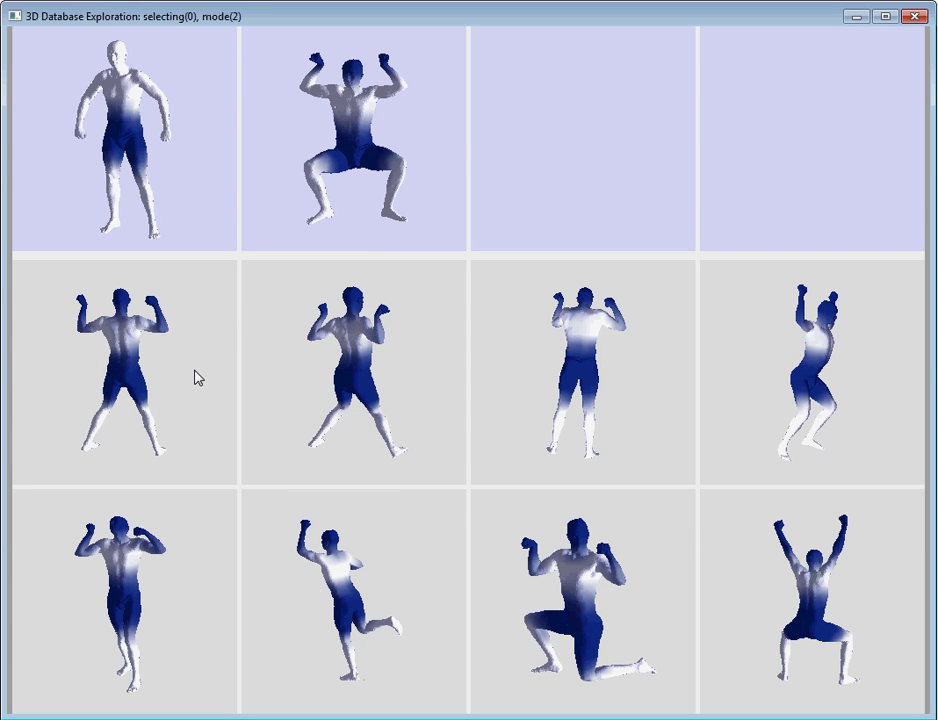